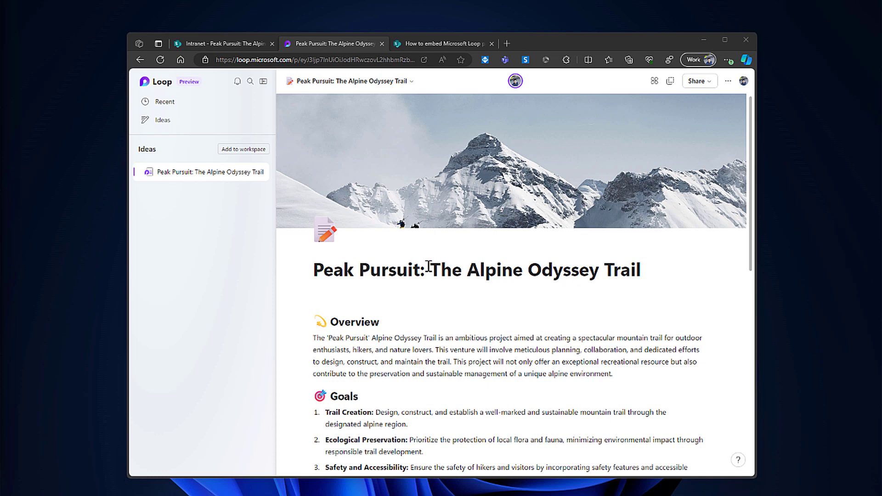
# - Type / on the empty line after Goals, dismiss the element list, and delete the slash
pyautogui.scroll(-1, 464, 271)
pyautogui.scroll(-5, 486, 279)
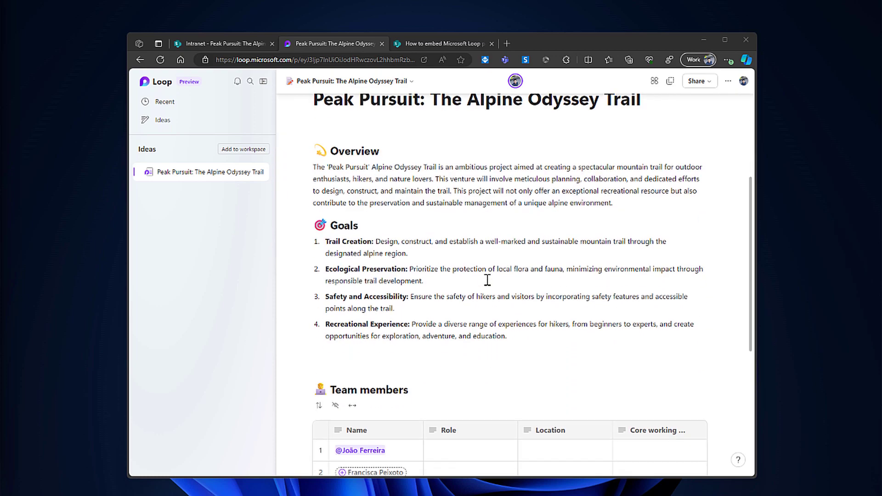
pyautogui.click(577, 230)
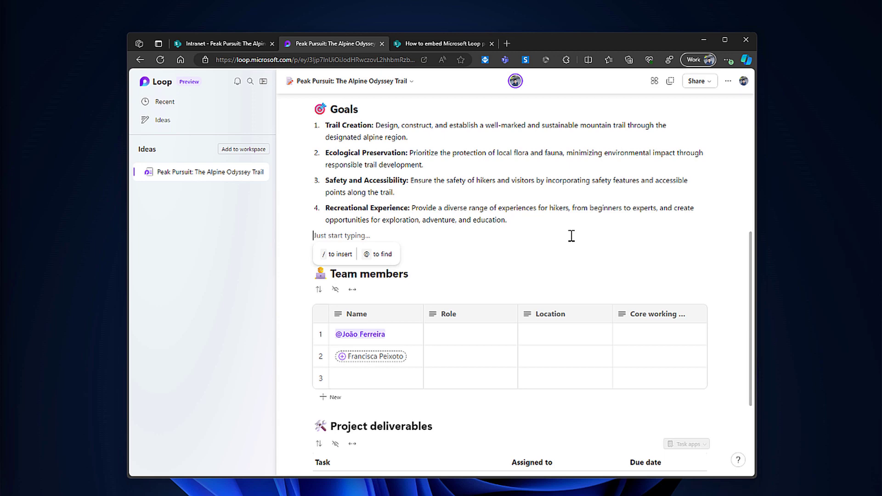
pyautogui.write('/')
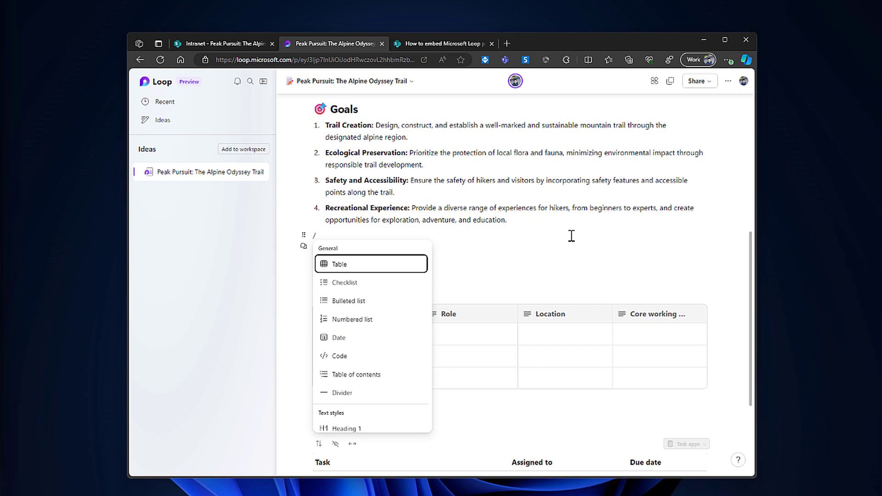
pyautogui.scroll(-3, 371, 305)
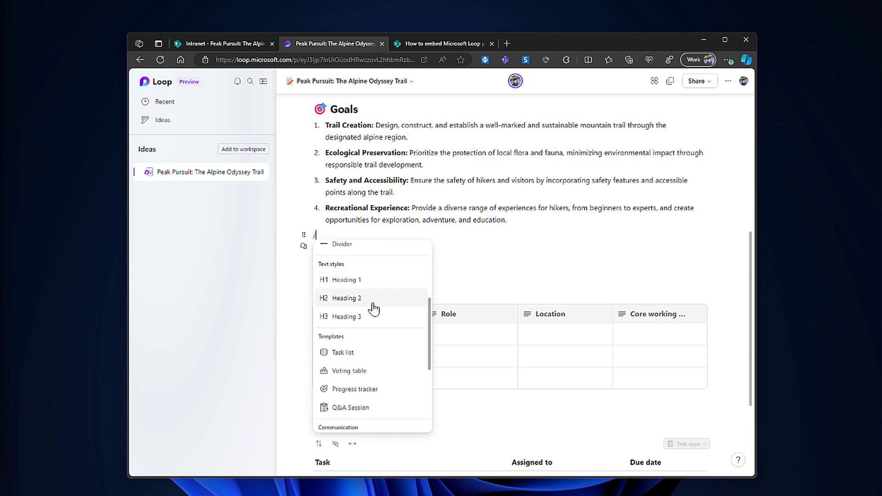
pyautogui.scroll(-4, 373, 307)
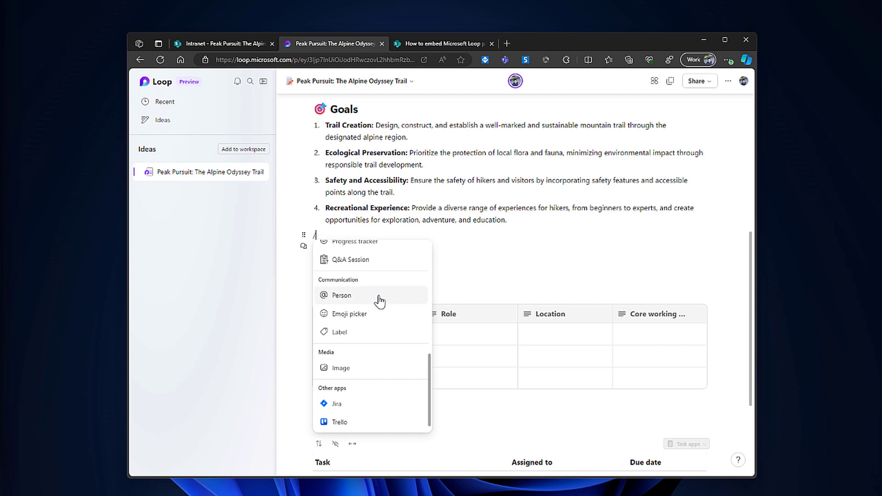
pyautogui.scroll(7, 374, 309)
pyautogui.click(528, 247)
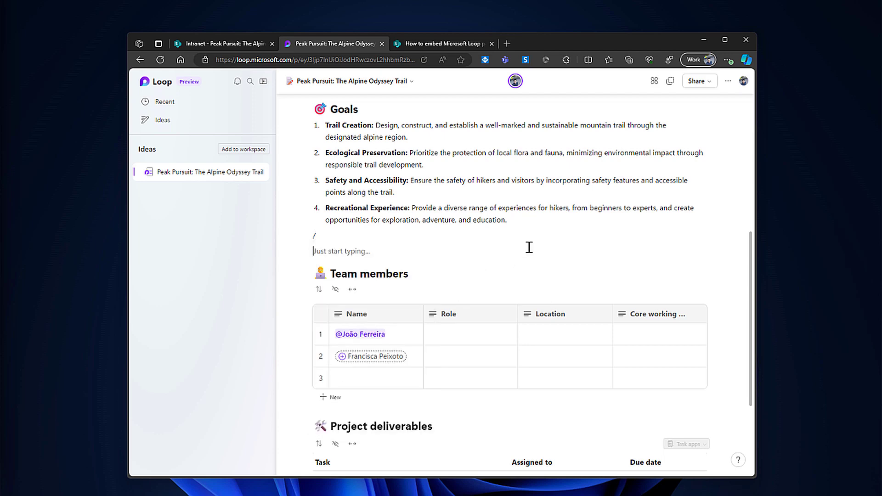
pyautogui.click(342, 241)
pyautogui.press('BackSpace')
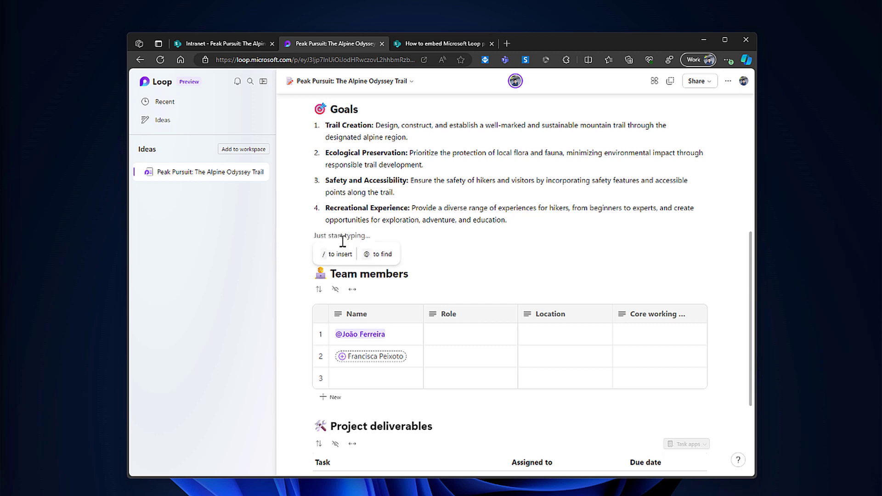
# - Go to the Intranet - Peak Pursuit page and close the 'You just published a page!' notice
pyautogui.scroll(6, 390, 232)
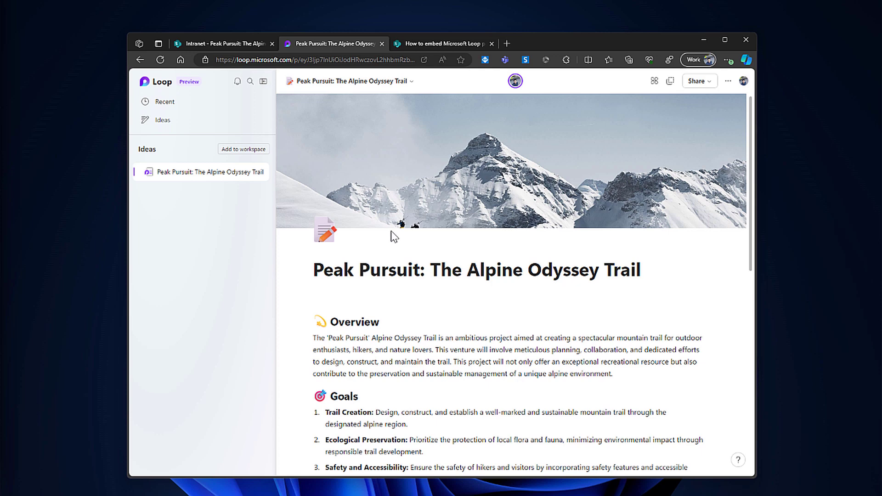
pyautogui.click(205, 43)
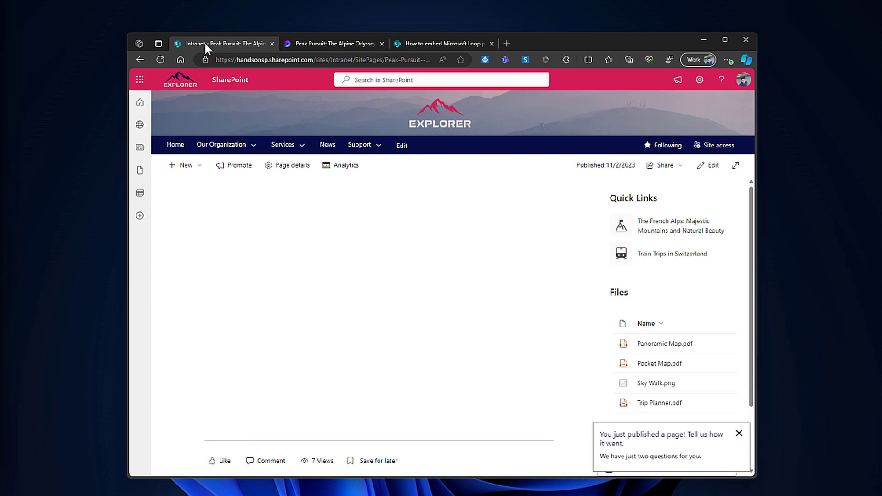
pyautogui.click(738, 433)
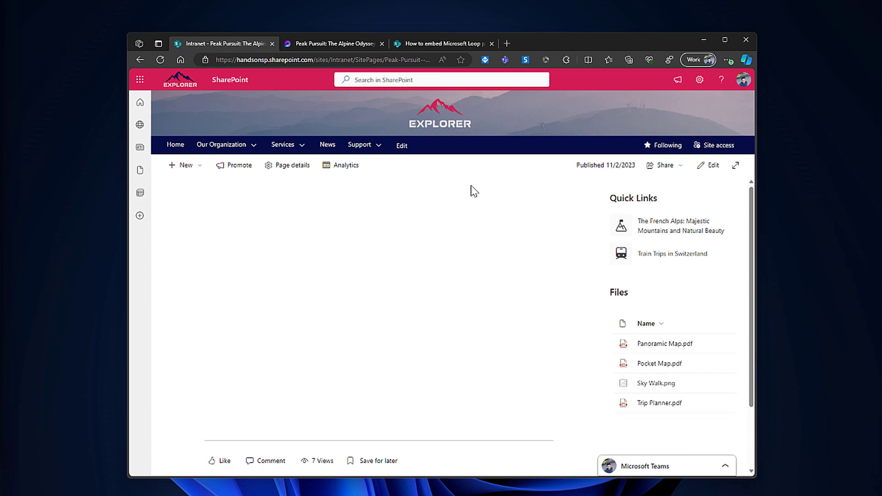
# - Read the 'How to embed Microsoft Loop pages' steps, then return to the Peak Pursuit Loop page
pyautogui.click(430, 44)
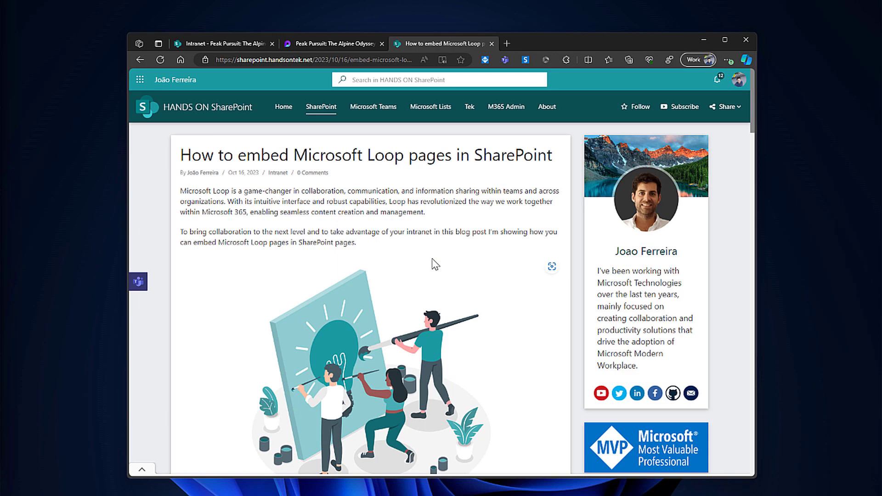
pyautogui.scroll(-20, 435, 264)
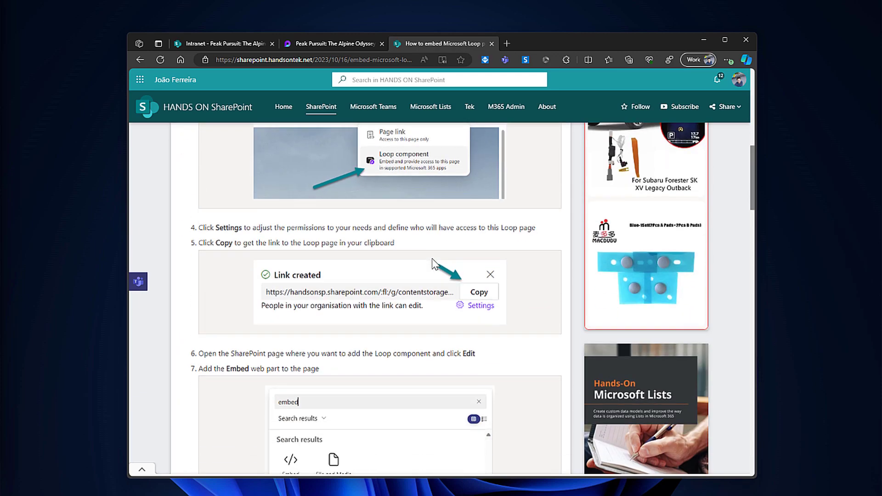
pyautogui.scroll(-8, 435, 264)
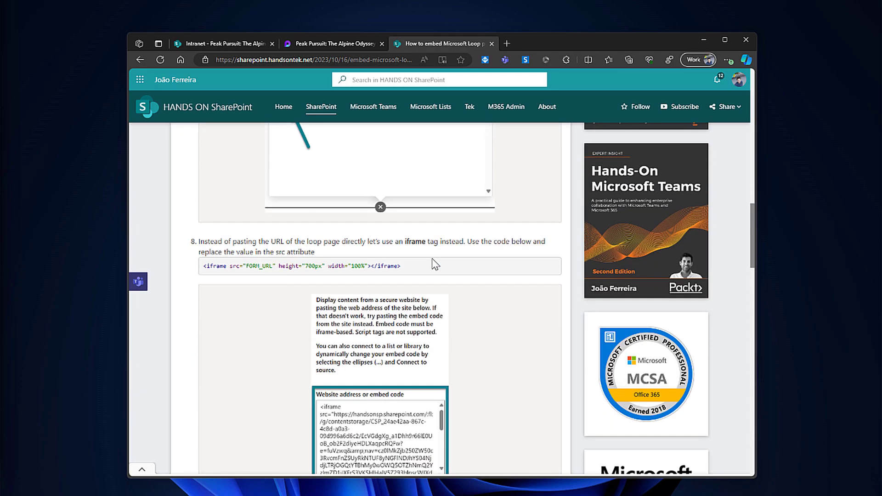
pyautogui.scroll(-4, 435, 265)
pyautogui.scroll(-7, 435, 264)
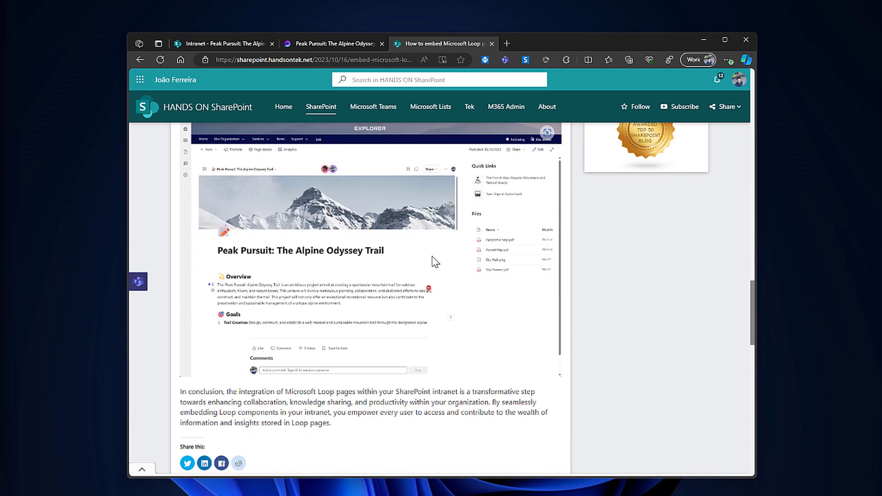
pyautogui.scroll(20, 433, 260)
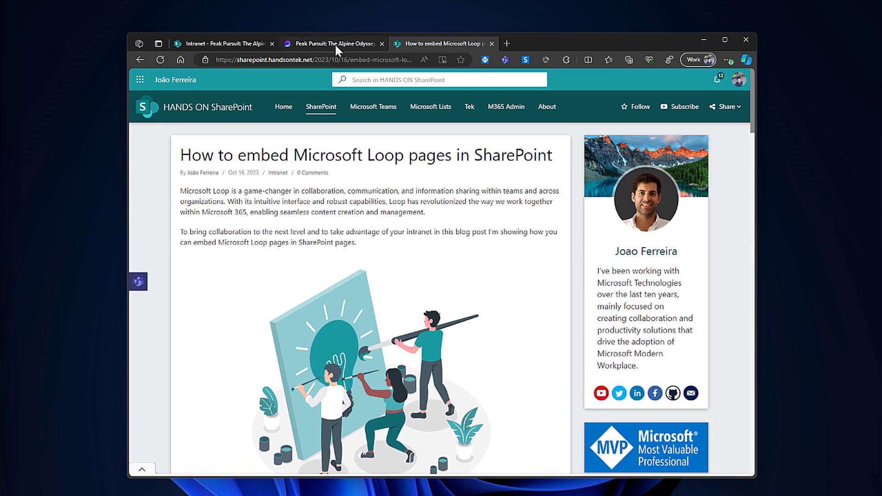
pyautogui.click(334, 43)
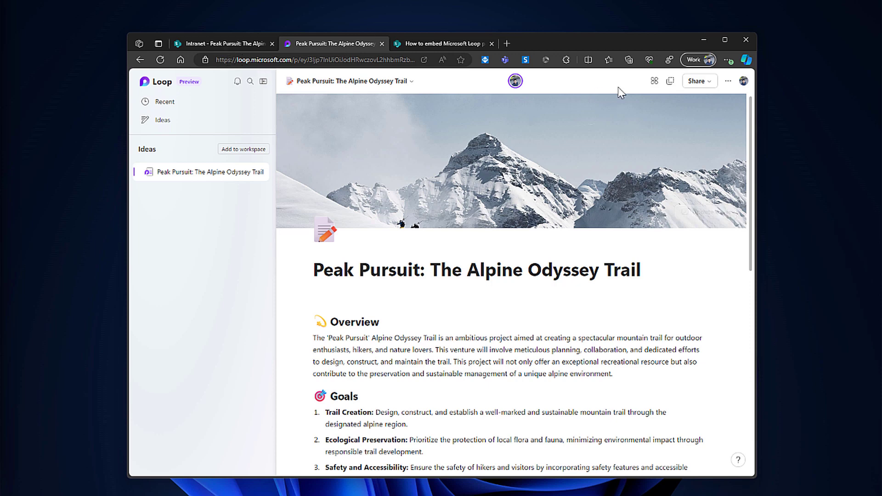
# - Copy a Loop component link set to People in HANDS ON SharePoint with Can edit
pyautogui.click(698, 85)
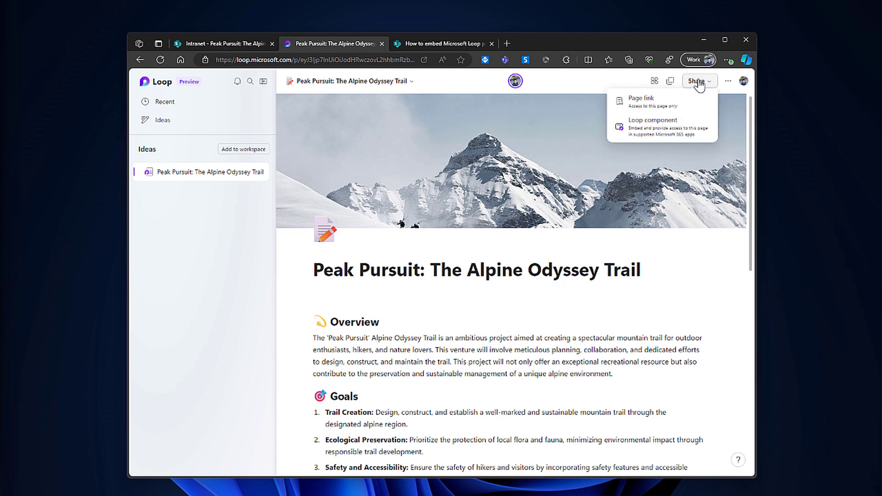
pyautogui.click(690, 137)
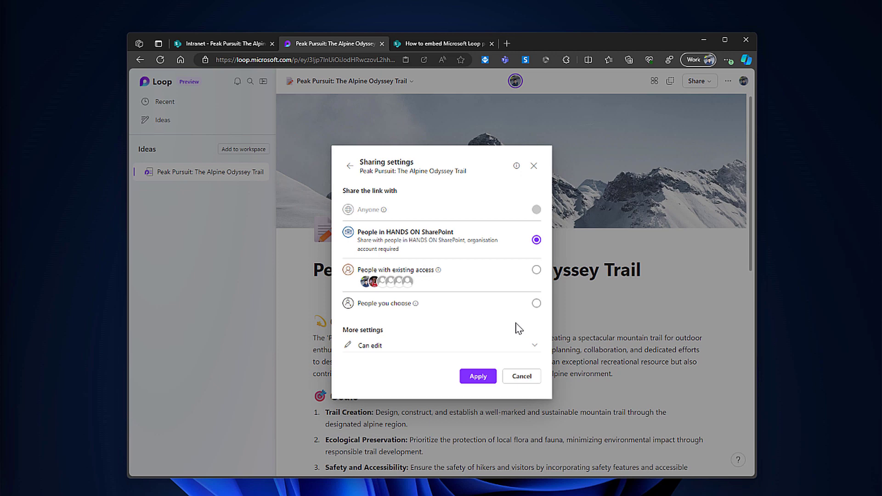
pyautogui.click(478, 377)
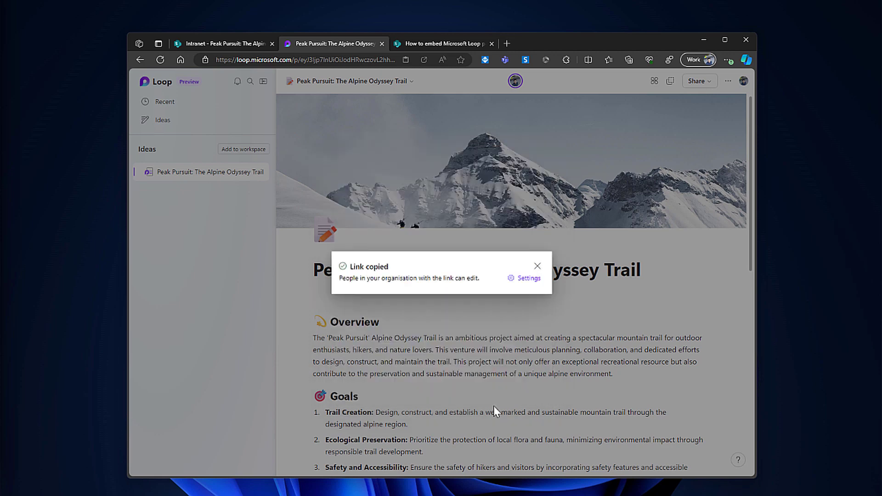
pyautogui.click(537, 266)
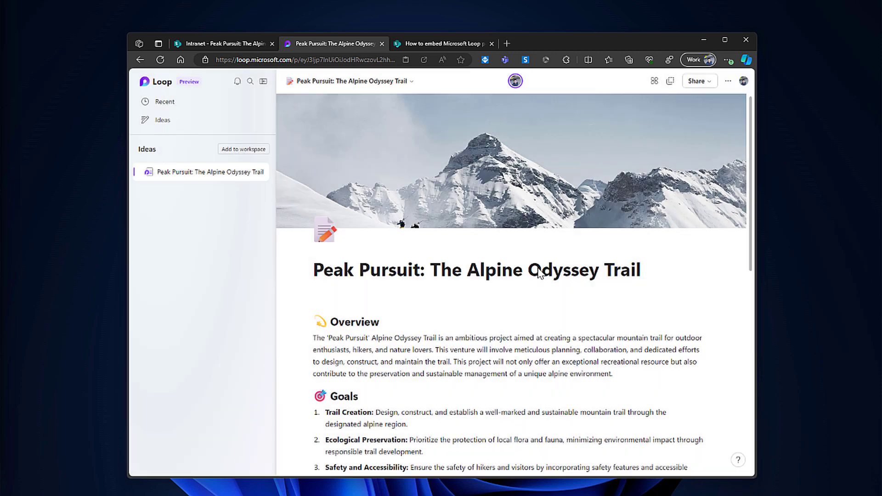
# - Edit the Peak Pursuit intranet page and open the web part toolbox for its empty section
pyautogui.click(232, 44)
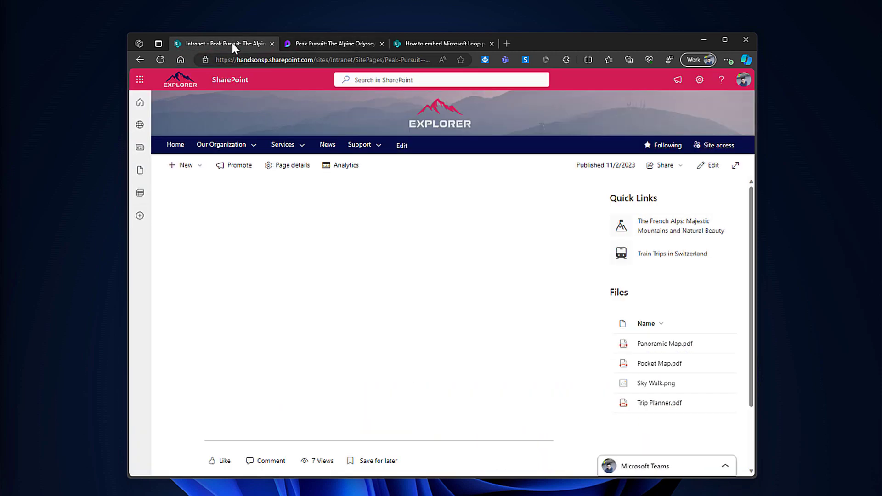
pyautogui.click(703, 169)
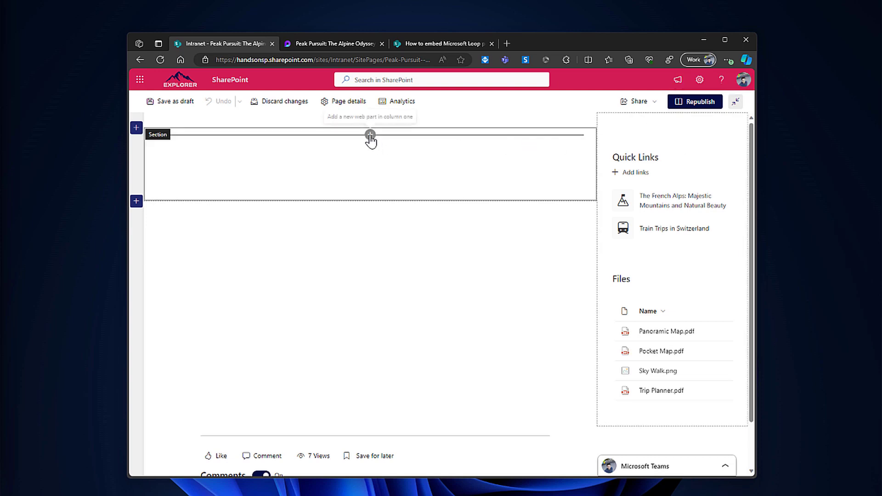
pyautogui.click(370, 136)
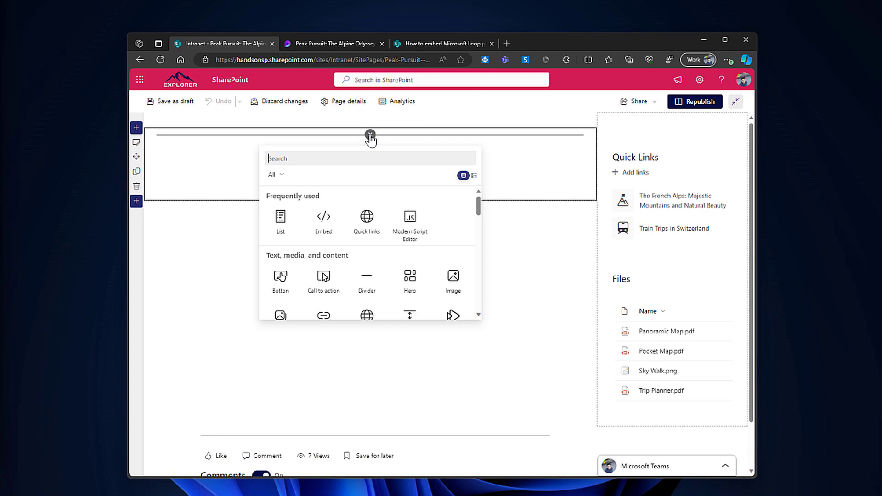
pyautogui.click(334, 222)
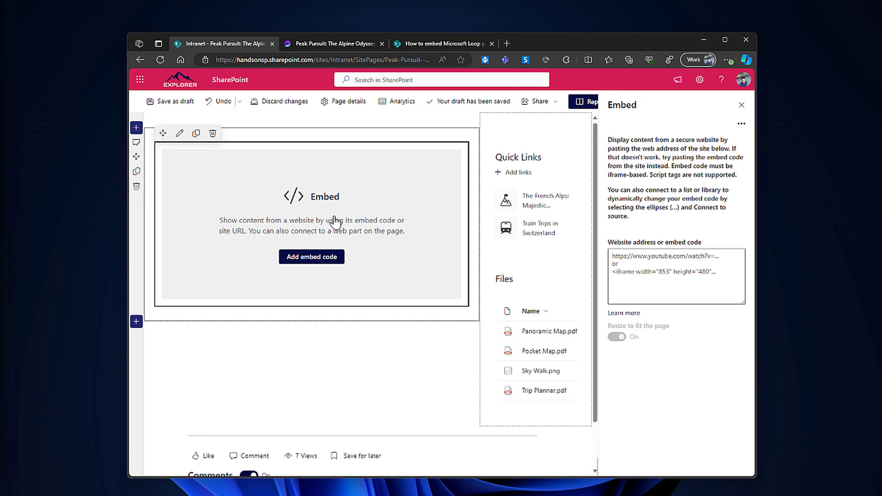
pyautogui.click(631, 292)
pyautogui.hotkey('ctrl', 'v')
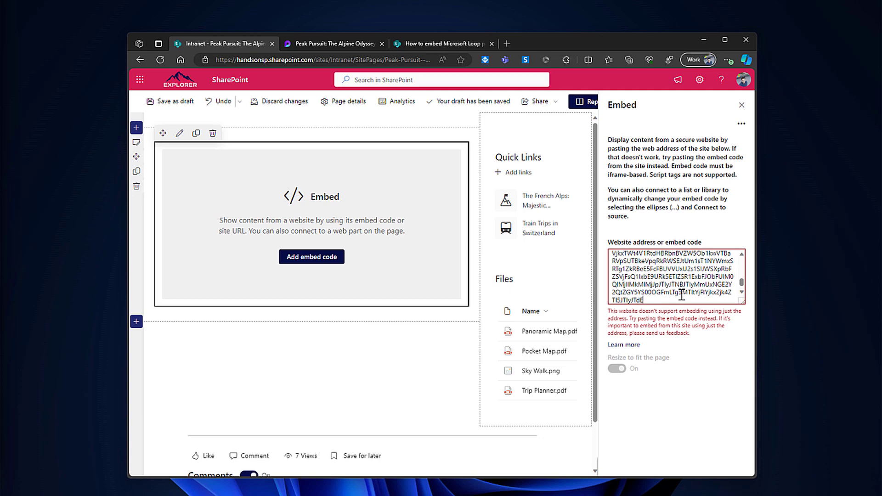
pyautogui.scroll(5, 668, 301)
pyautogui.hotkey('ctrl', 'a')
pyautogui.press('Delete')
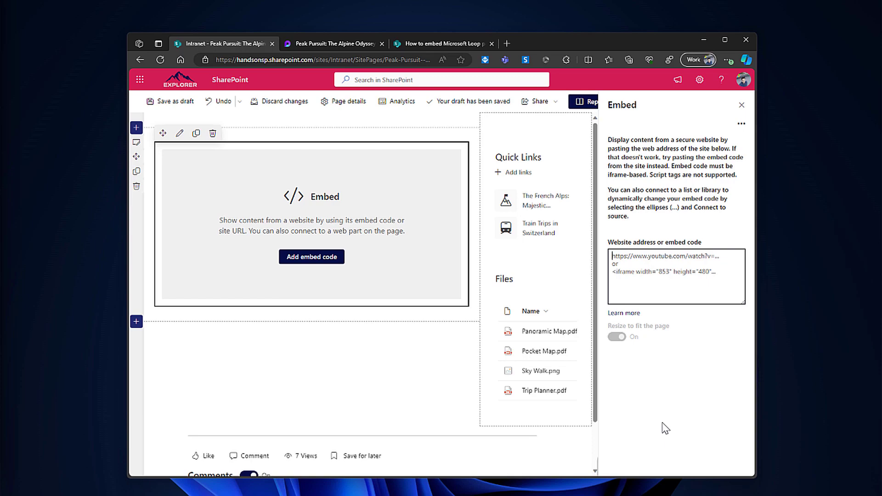
# - Copy the step 8 iframe code from the blog article and return to the intranet page
pyautogui.click(412, 44)
pyautogui.scroll(-15, 365, 260)
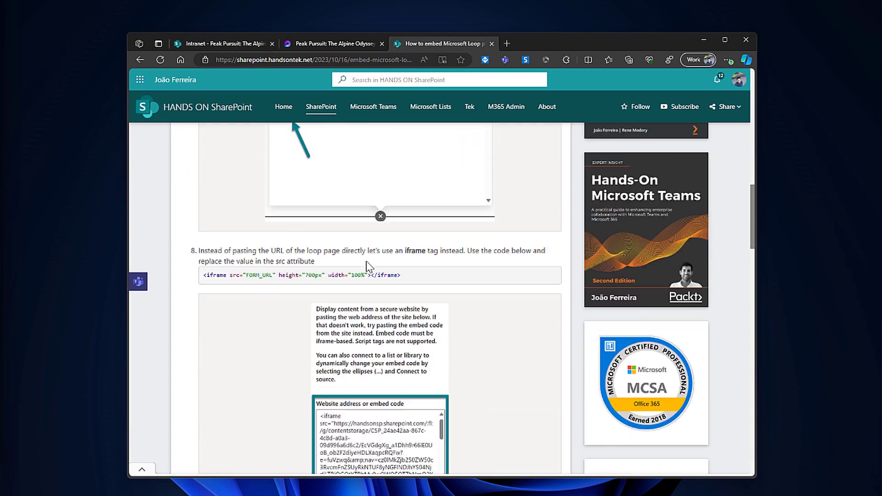
pyautogui.scroll(-1, 366, 261)
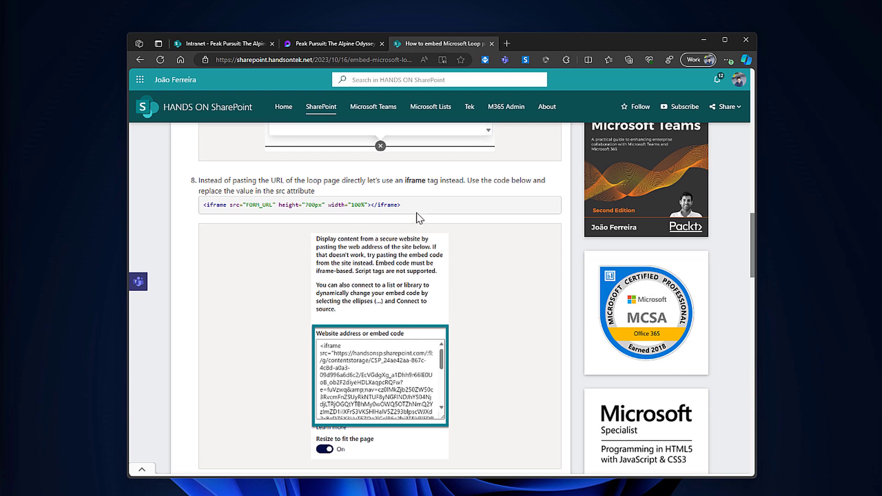
pyautogui.moveTo(424, 206); pyautogui.dragTo(205, 216)
pyautogui.rightClick(265, 211)
pyautogui.click(267, 218)
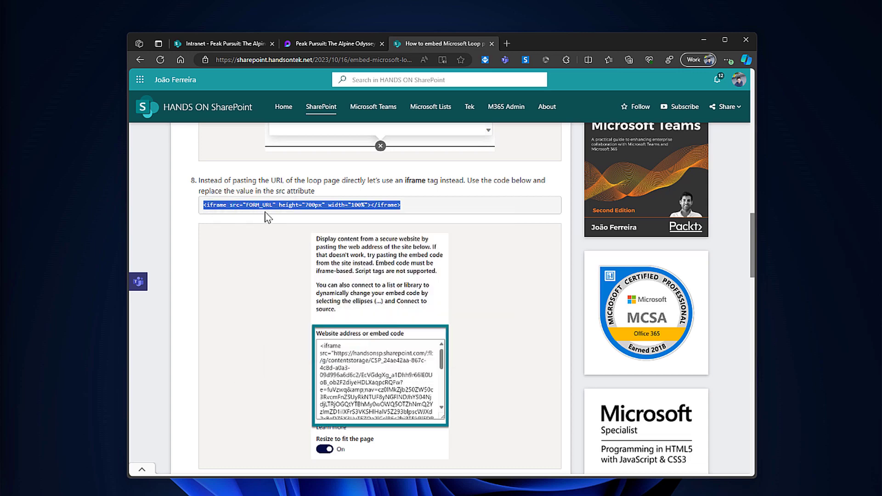
pyautogui.click(247, 46)
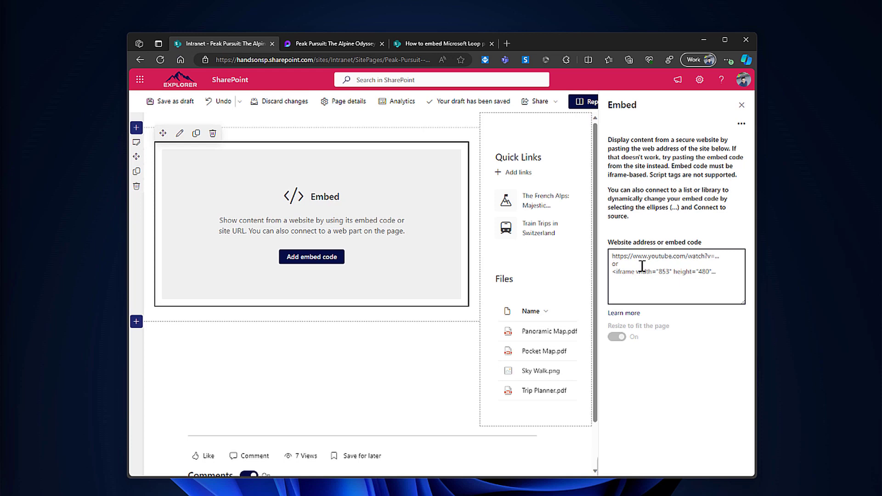
# - Paste the iframe code into the Embed box and replace FORM_URL with the copied Loop page URL
pyautogui.hotkey('ctrl', 'v')
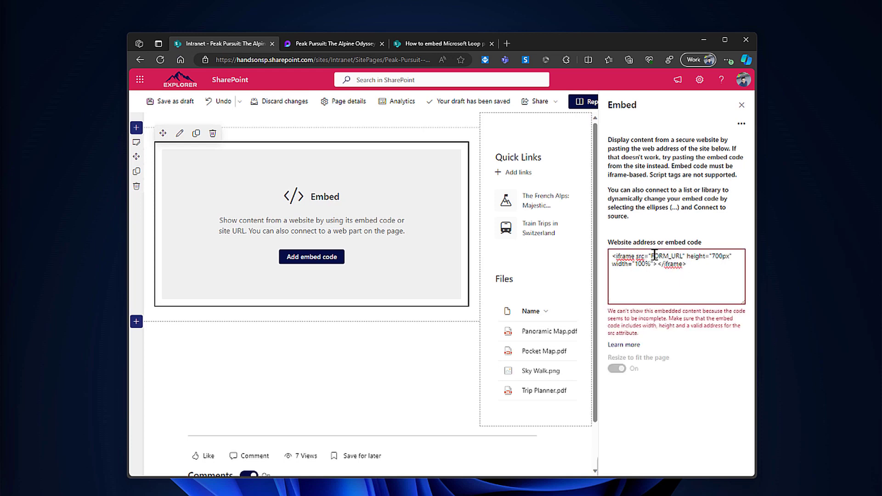
pyautogui.moveTo(654, 256); pyautogui.dragTo(680, 256)
pyautogui.press('BackSpace')
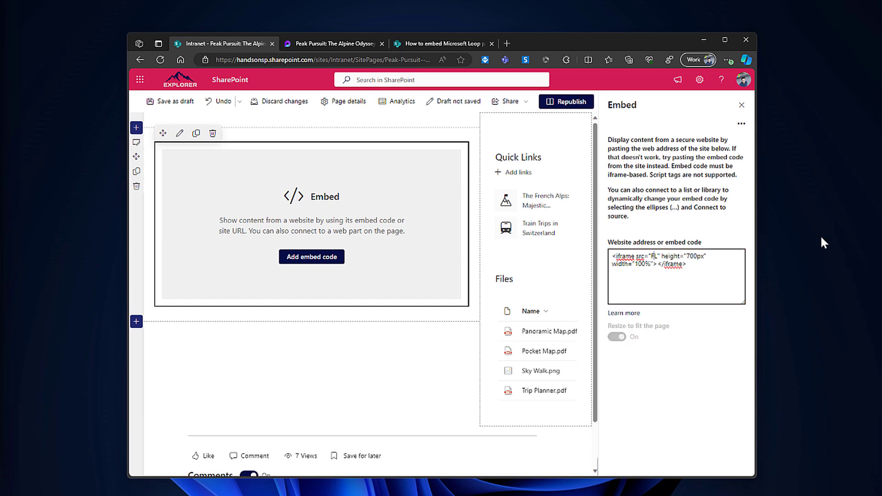
pyautogui.press('BackSpace')
pyautogui.press('Delete')
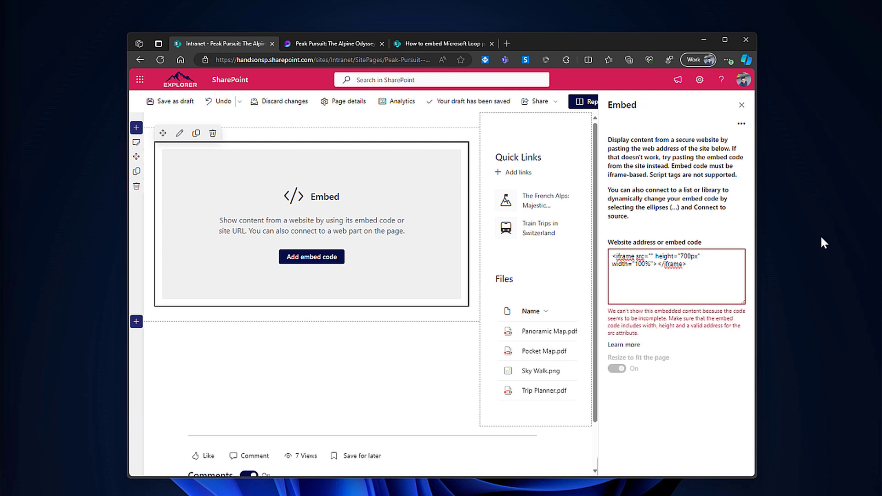
pyautogui.press('super+v')
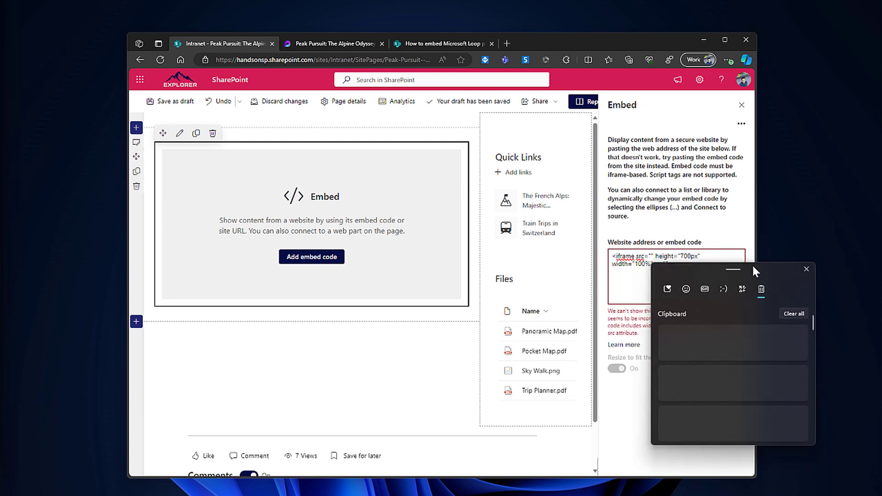
pyautogui.click(713, 384)
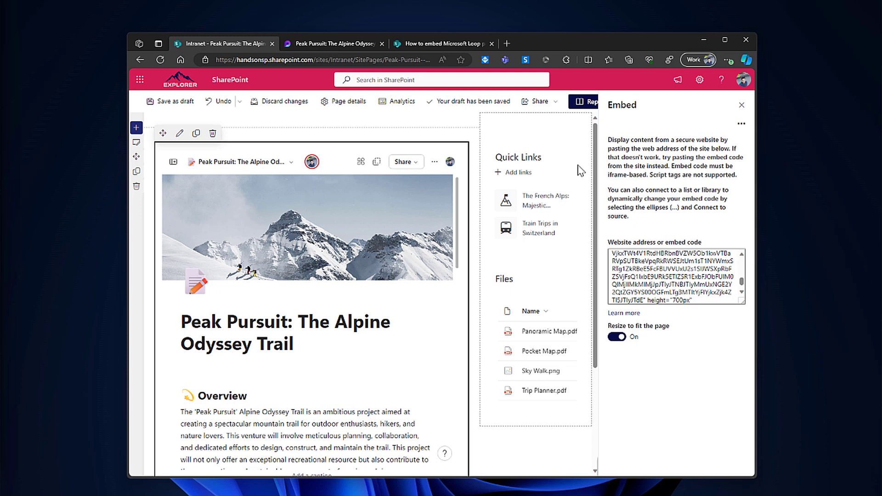
# - Close the Embed pane, toggle the Loop sidebar inside the embed, and republish the page
pyautogui.click(741, 106)
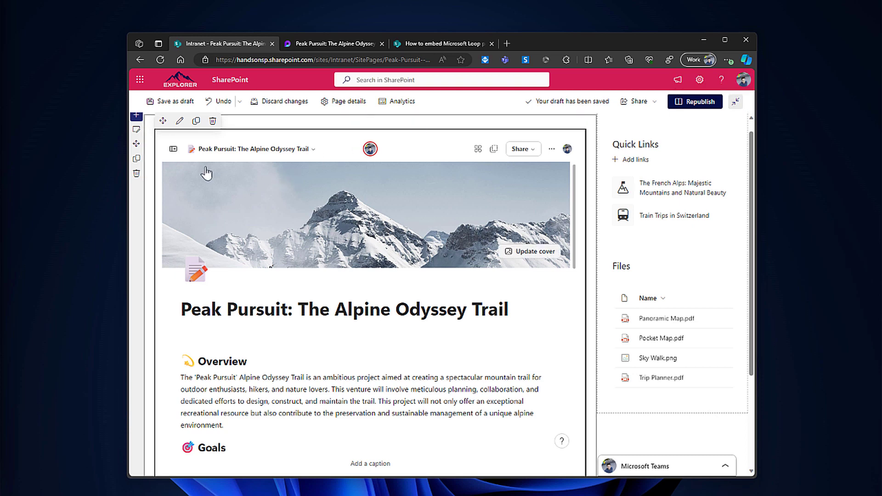
pyautogui.click(168, 156)
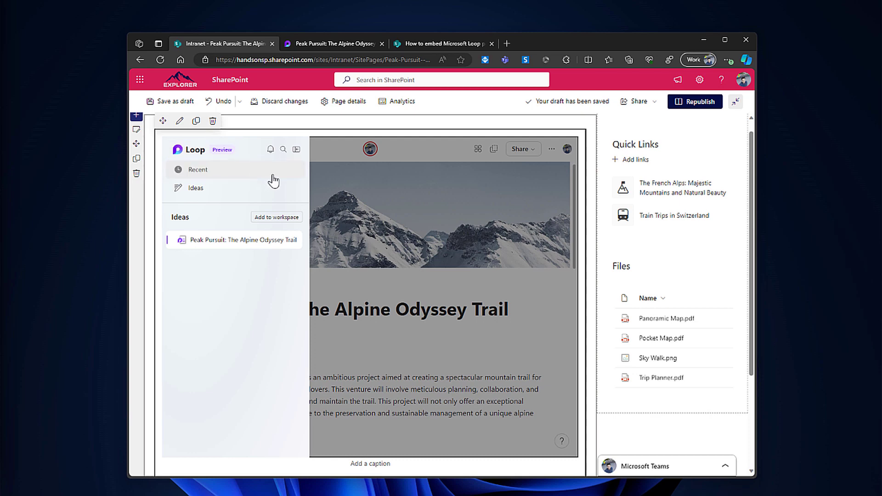
pyautogui.click(296, 149)
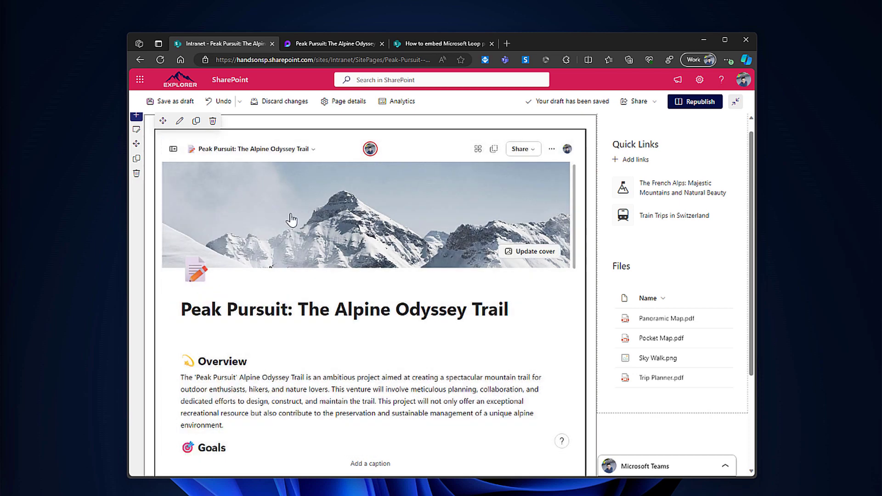
pyautogui.click(689, 106)
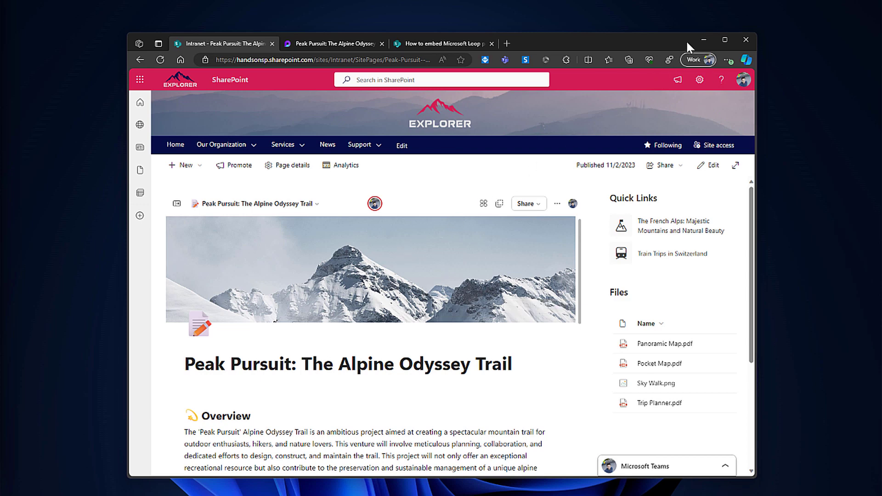
# - Maximize the browser and scroll through the embedded Loop page's Overview, Goals and Team members
pyautogui.click(723, 40)
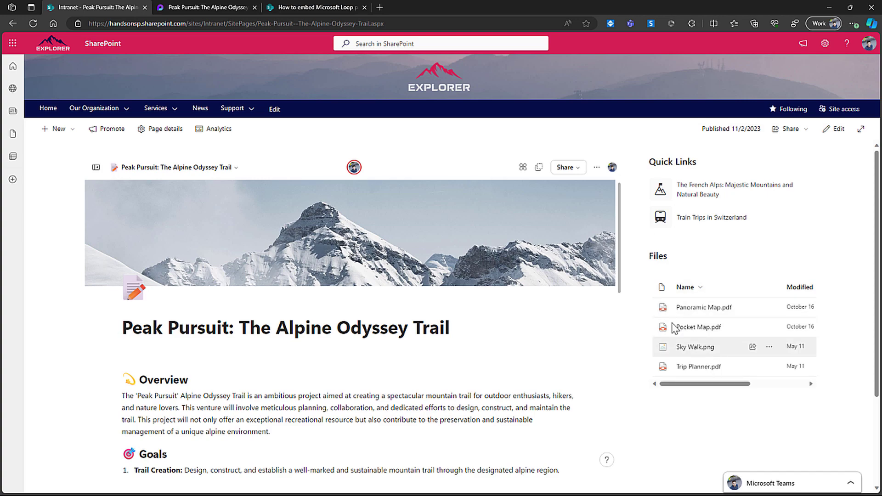
pyautogui.scroll(-2, 455, 344)
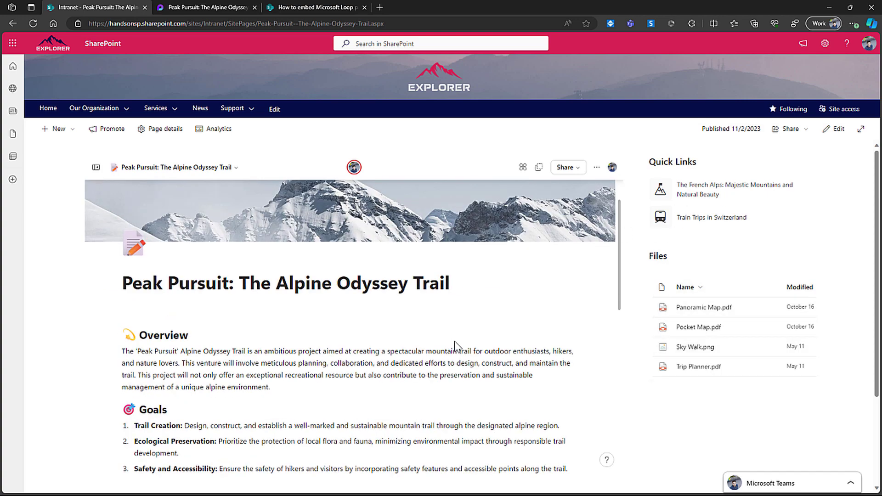
pyautogui.scroll(-2, 454, 344)
pyautogui.scroll(-3, 370, 309)
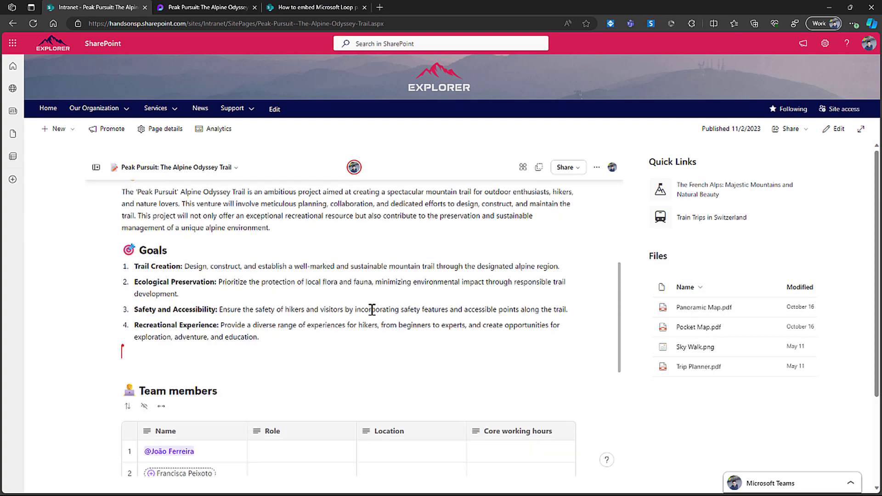
pyautogui.scroll(-2, 372, 309)
pyautogui.scroll(7, 372, 309)
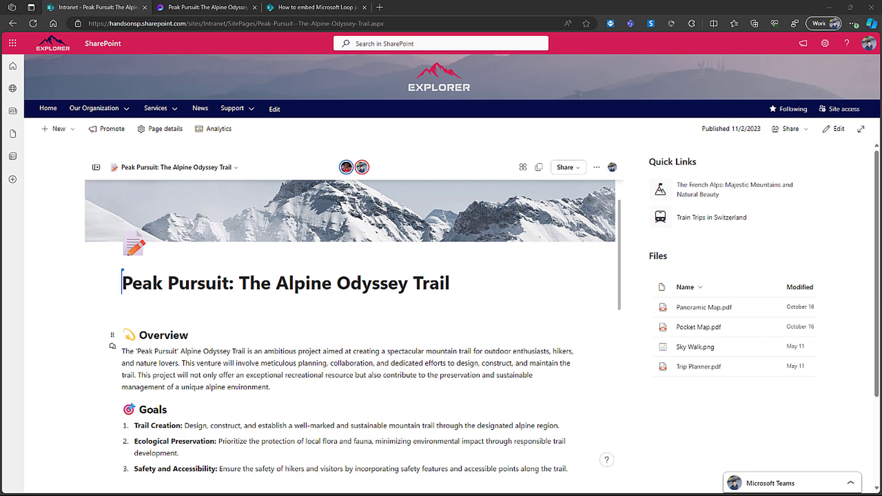
# - Delete "I'm here and I'm adding content" after 'environment.' in the embedded Overview paragraph
pyautogui.moveTo(368, 174)
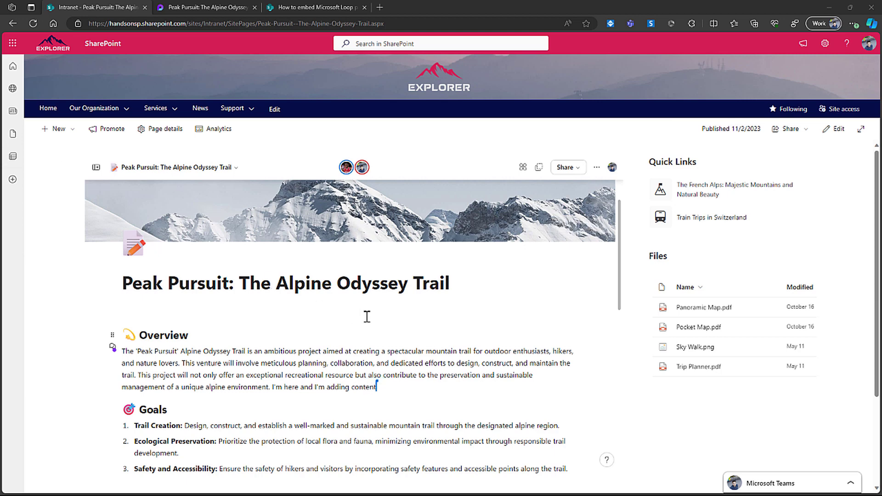
pyautogui.moveTo(378, 385)
pyautogui.moveTo(378, 386); pyautogui.dragTo(273, 387)
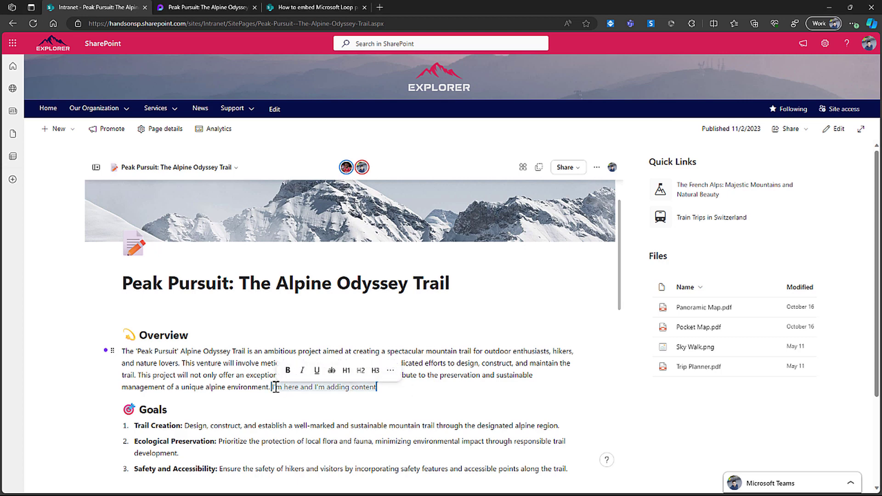
pyautogui.press('BackSpace')
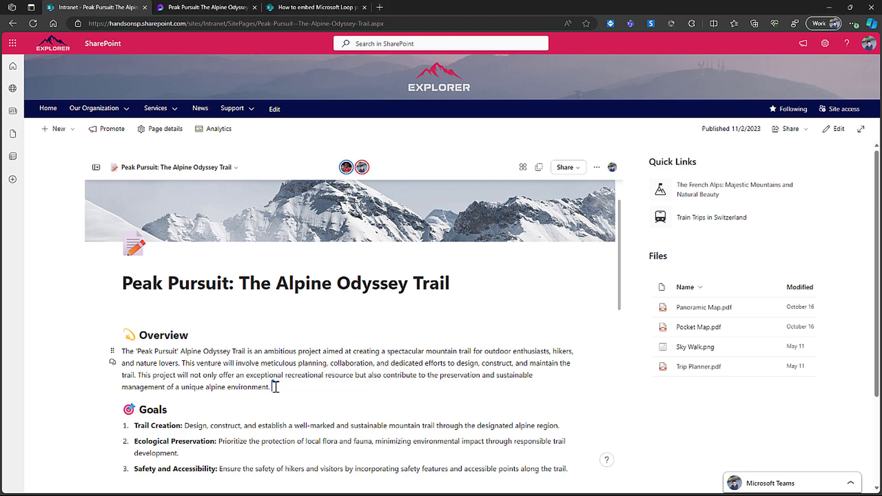